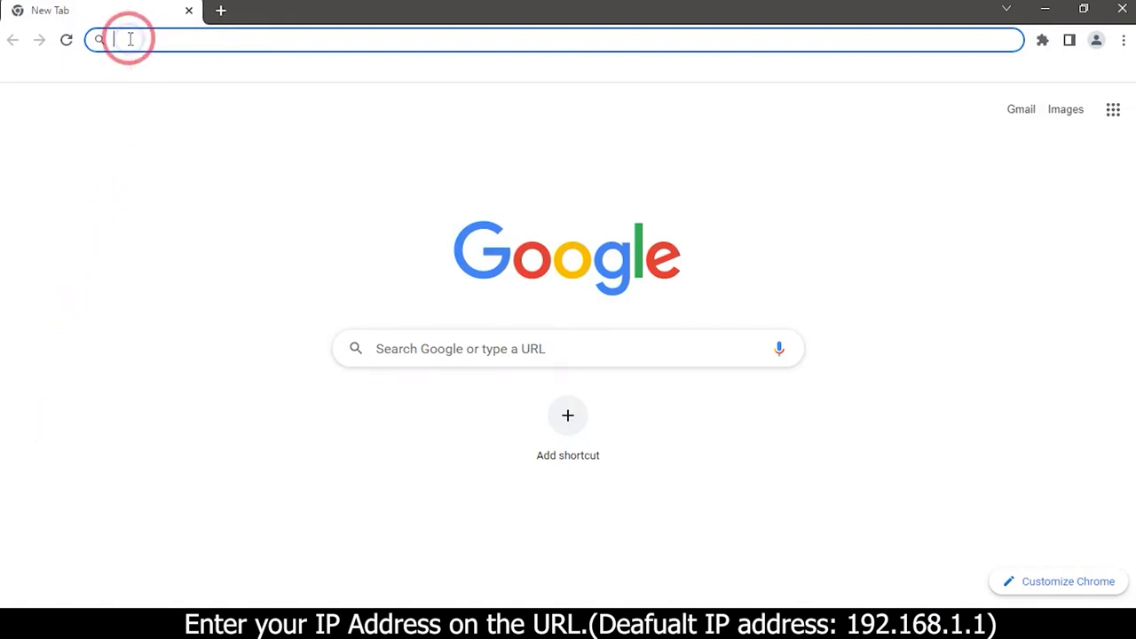
- Load the router admin address 192.168.1.1 in Chrome
type("192")
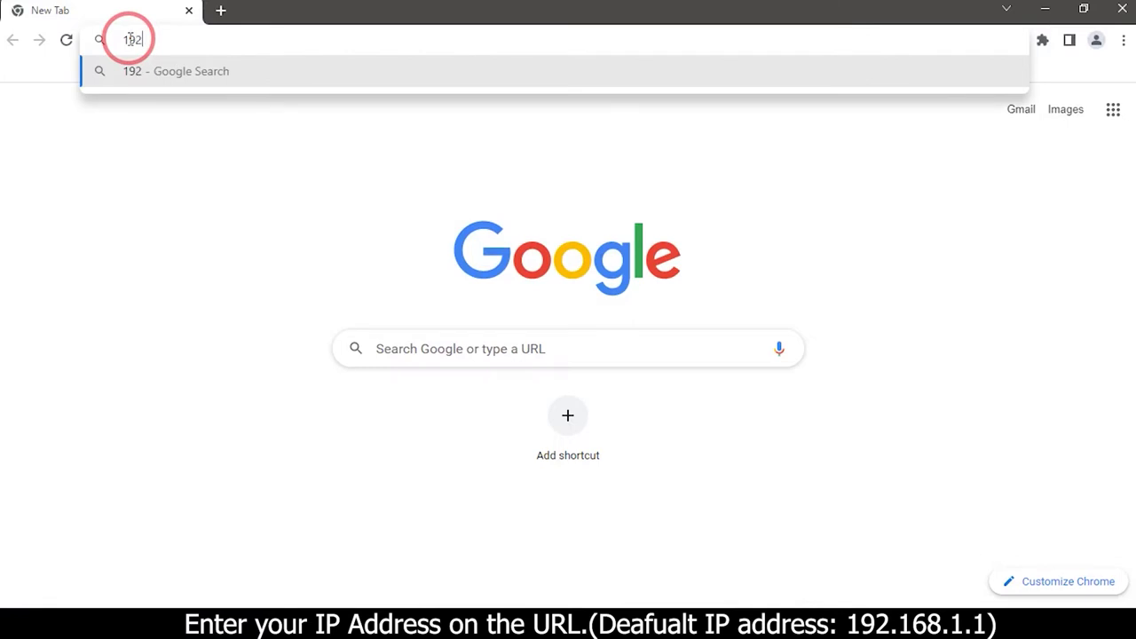
type(".168")
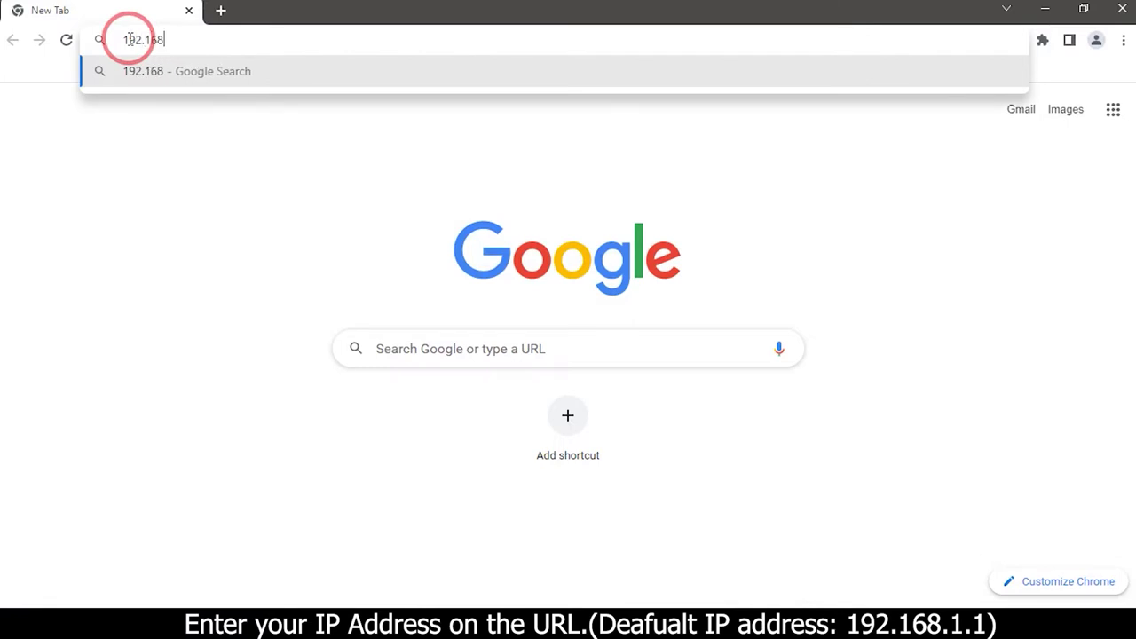
type(".1.1")
key("Return")
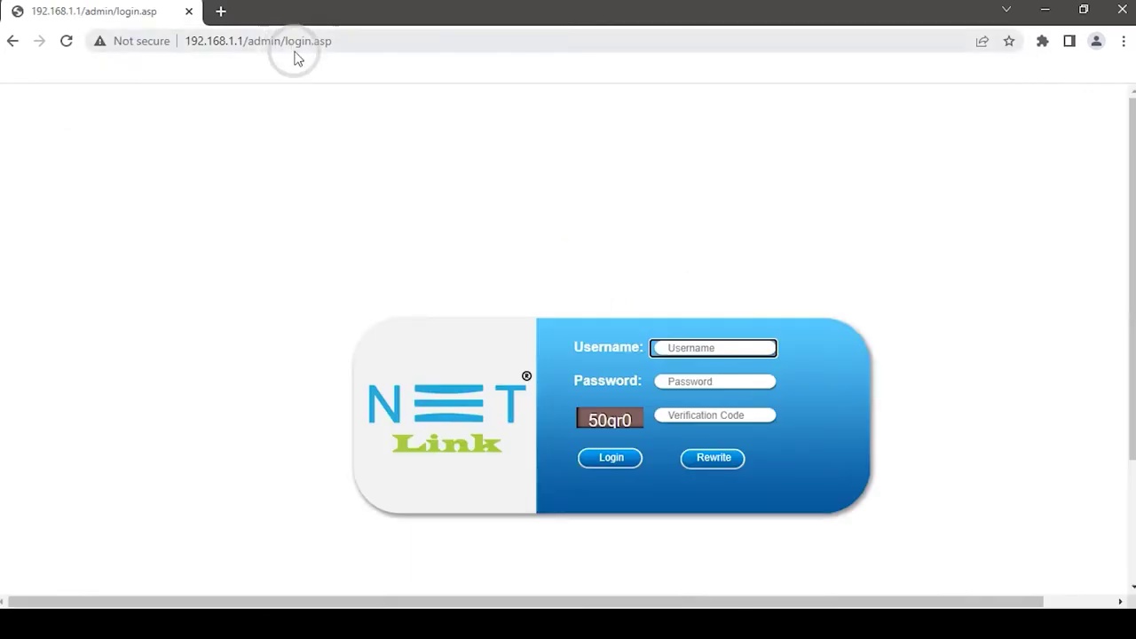
- Log in with the admin username, the account password and the displayed verification code
left_click(692, 348)
type("ad")
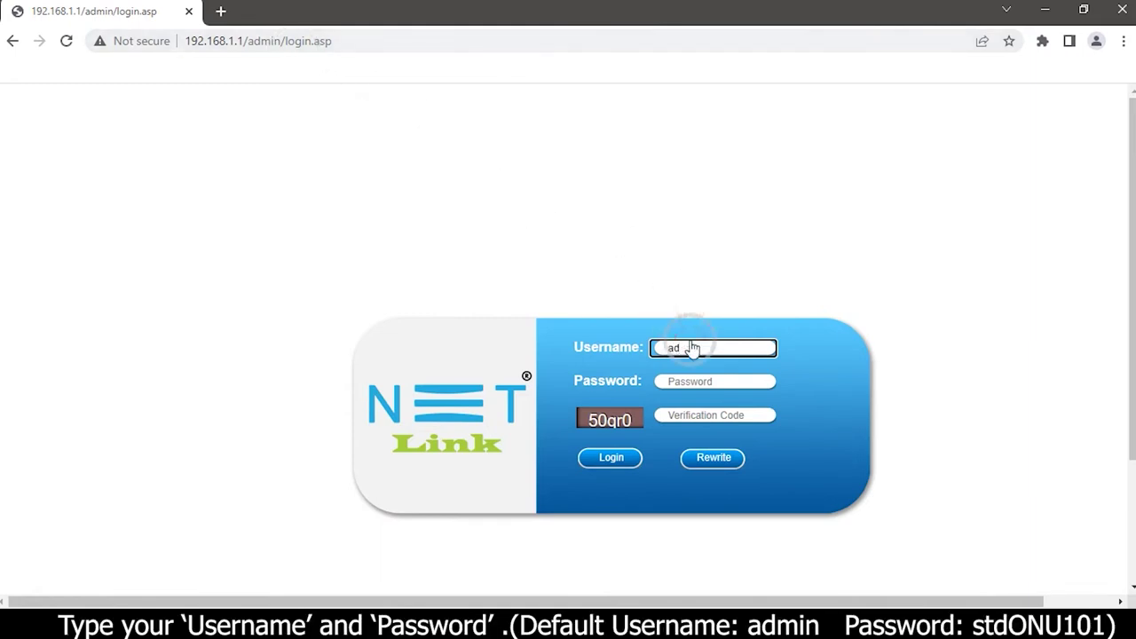
type("min")
left_click(692, 380)
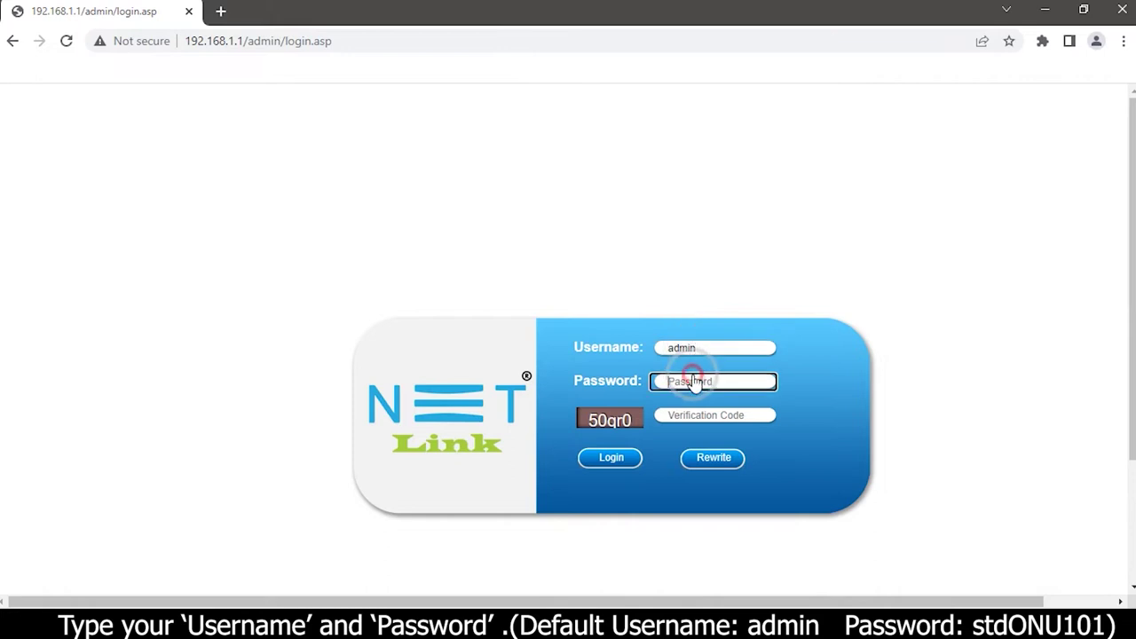
type("stdONU101")
left_click(681, 415)
type("50")
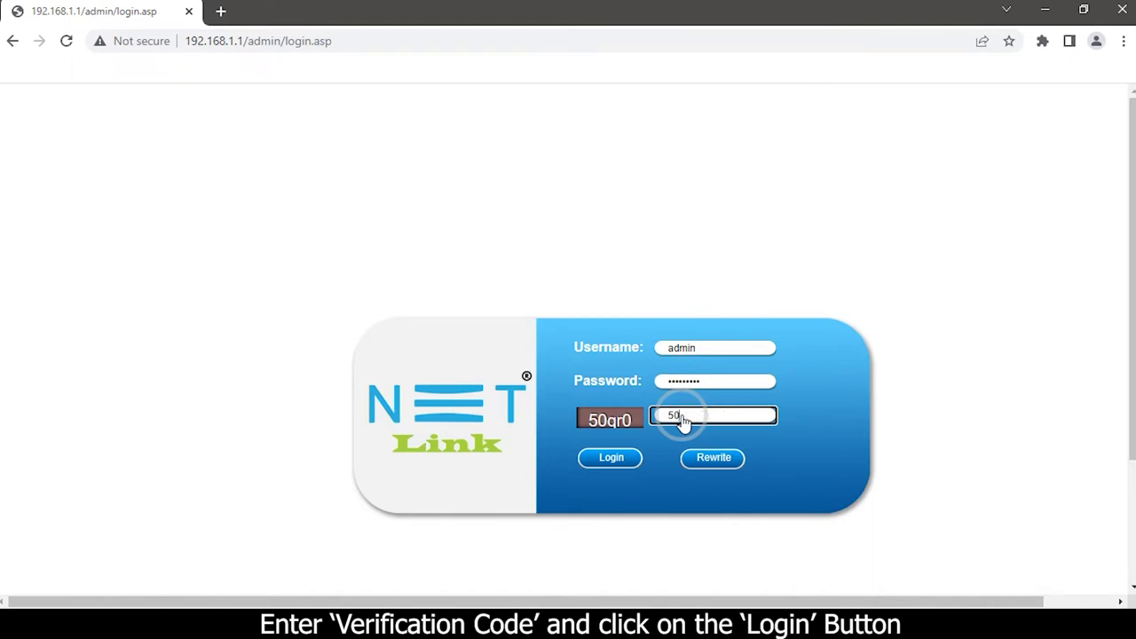
type("qr0")
left_click(626, 458)
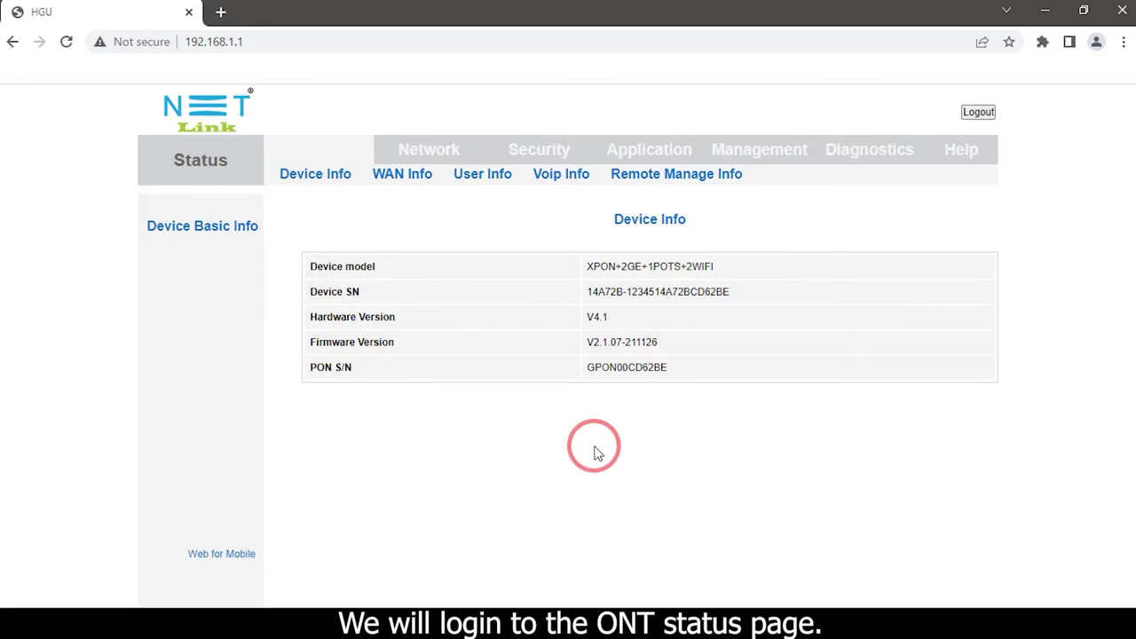
- Go to Management > Device Manage to show the Commit and Reboot page
left_click(753, 157)
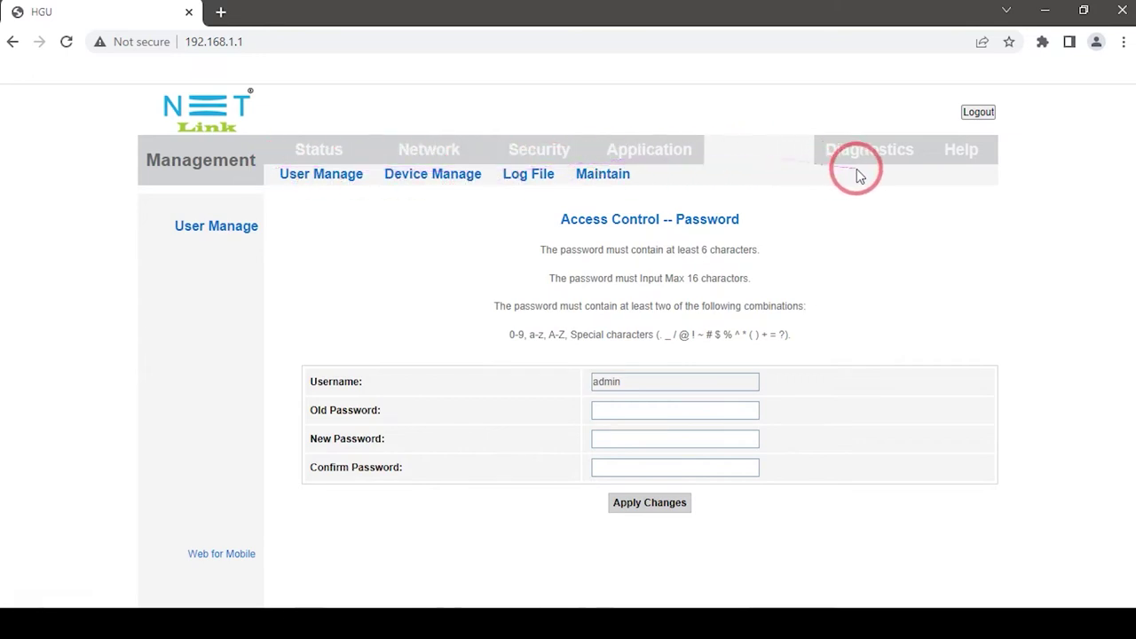
left_click(439, 180)
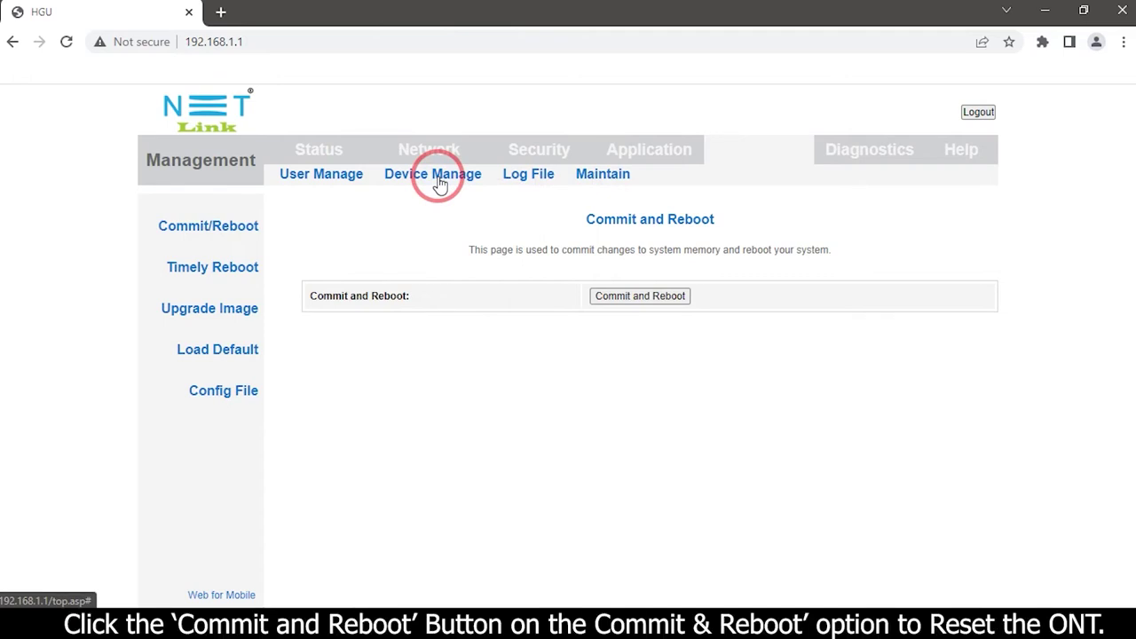
- Commit and reboot the ONT, waiting for the countdown to return to login
left_click(633, 297)
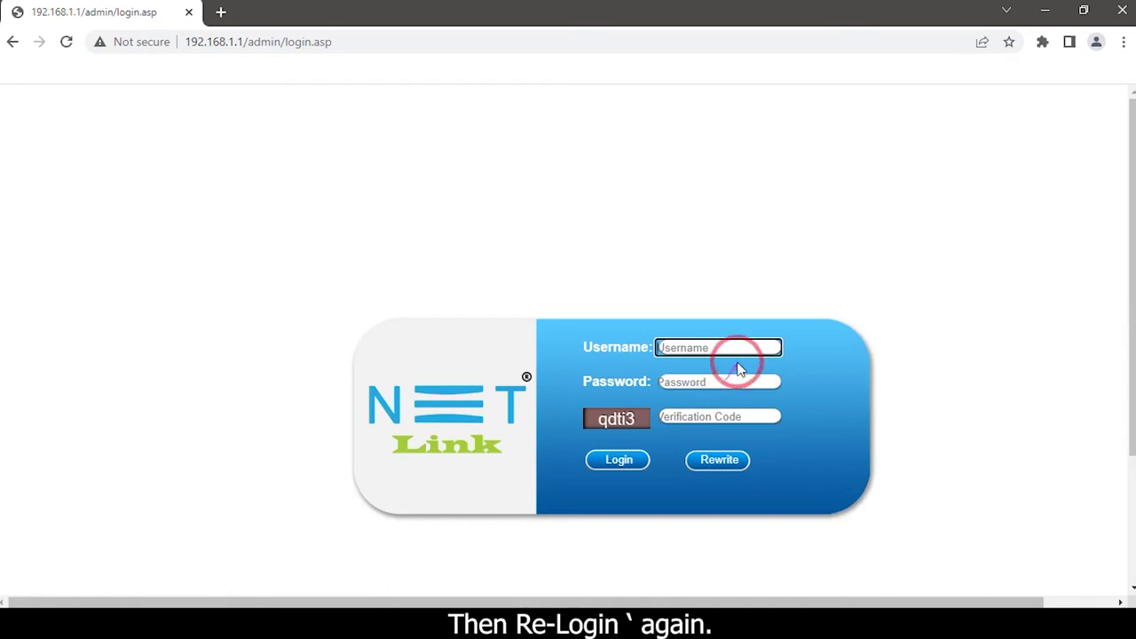
- Sign back in with the admin username, the account password and the new verification code
left_click(724, 349)
type("admin")
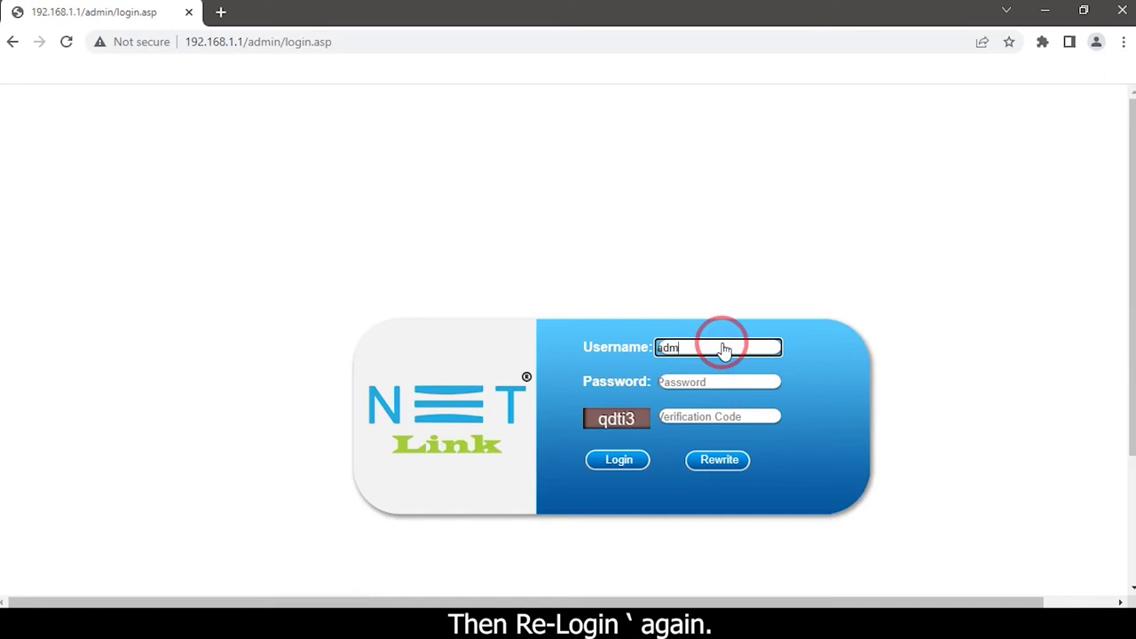
left_click(699, 383)
type("admin")
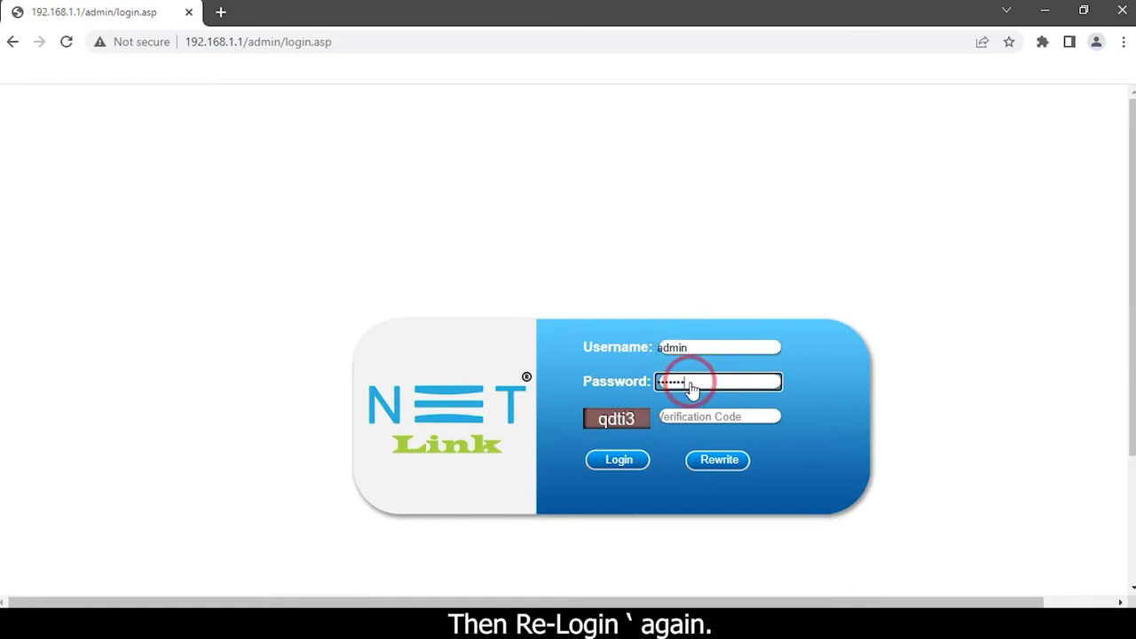
left_click(692, 418)
type("q")
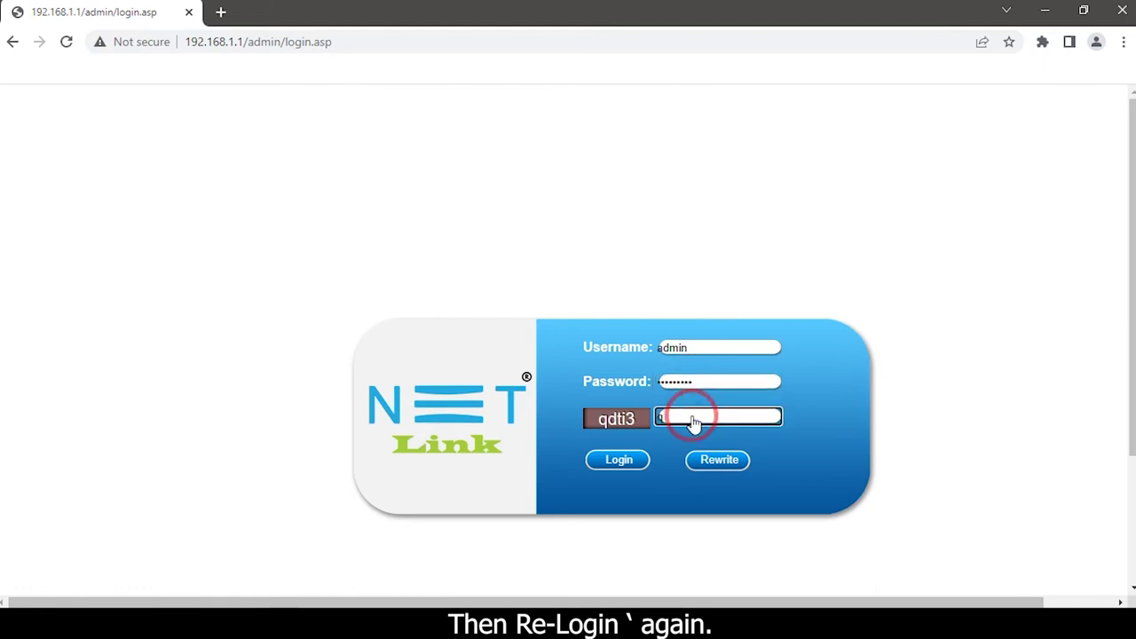
type("dti3")
left_click(622, 461)
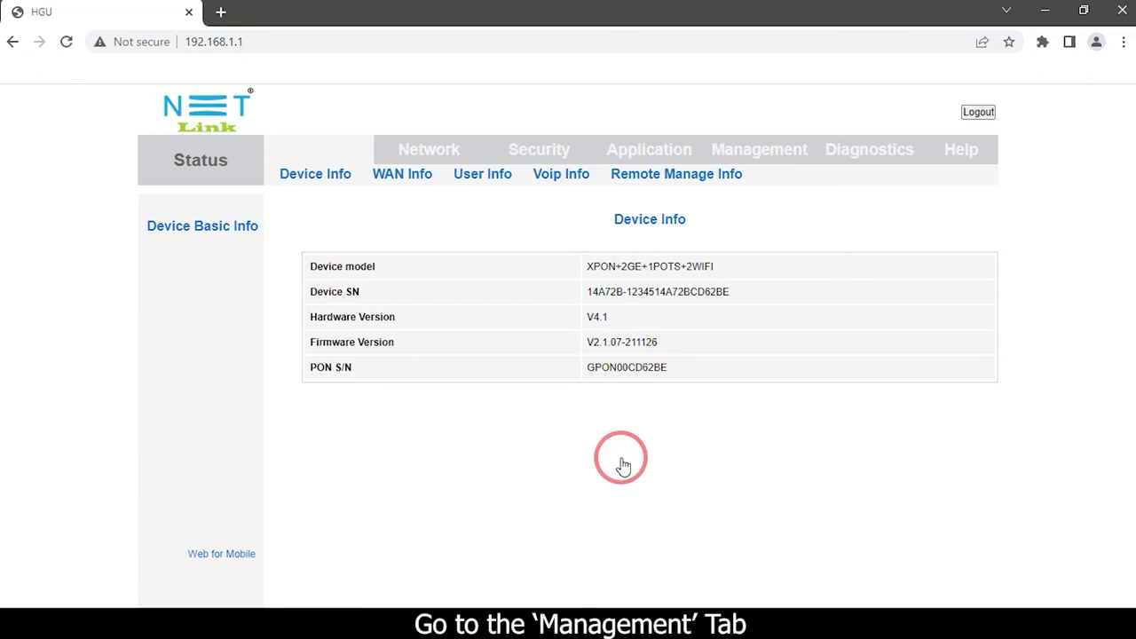
- Open the Timely Reboot page under Management > Device Manage
left_click(749, 150)
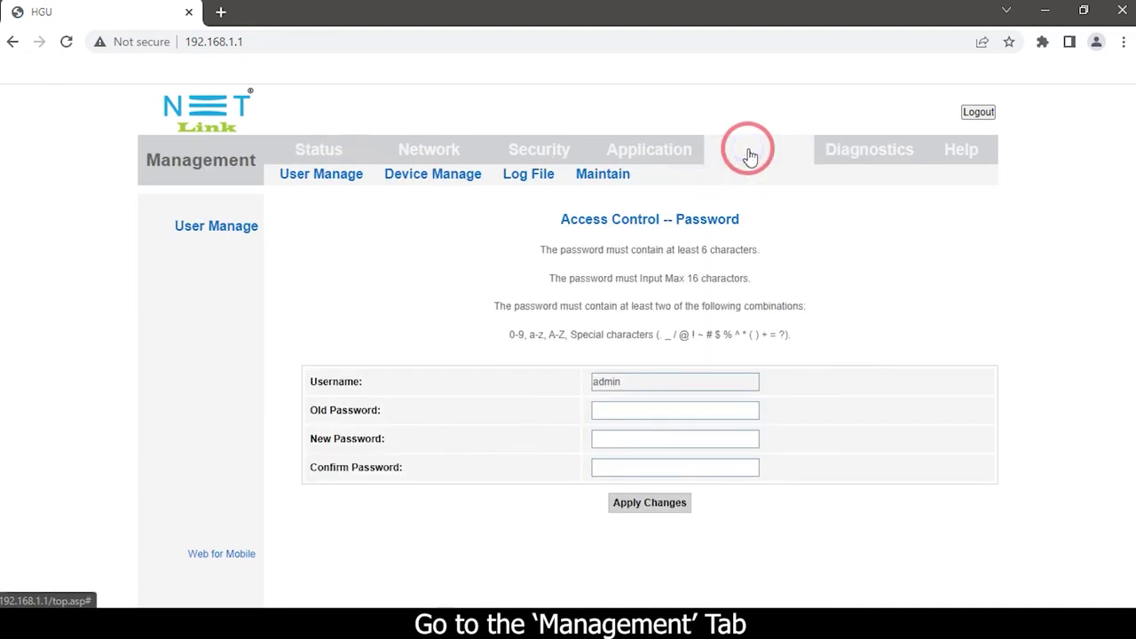
left_click(402, 175)
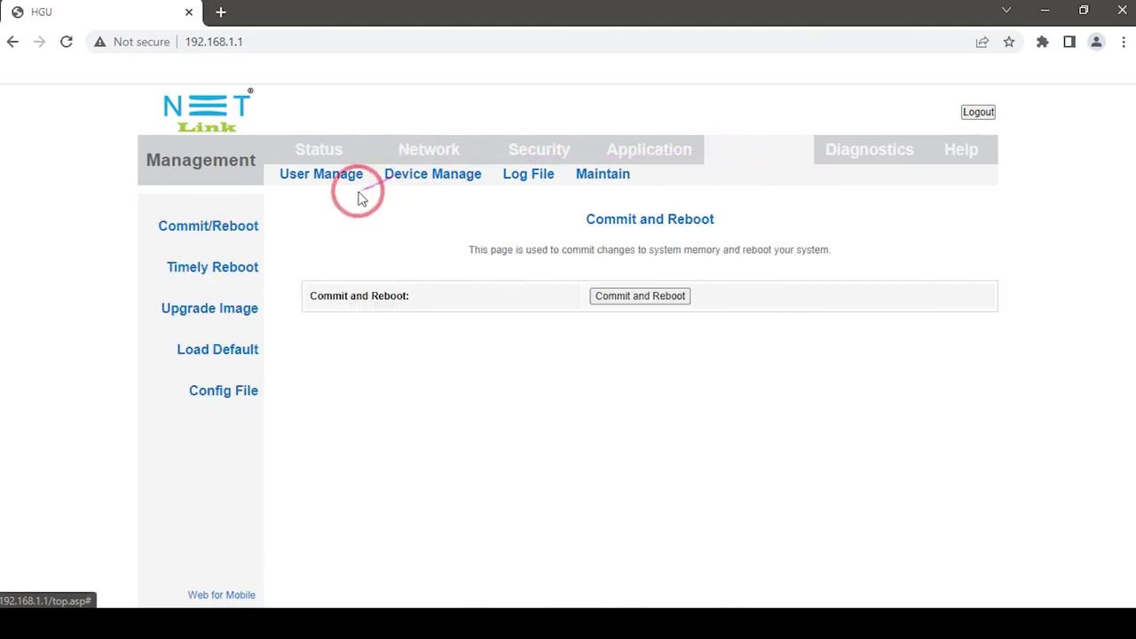
left_click(214, 272)
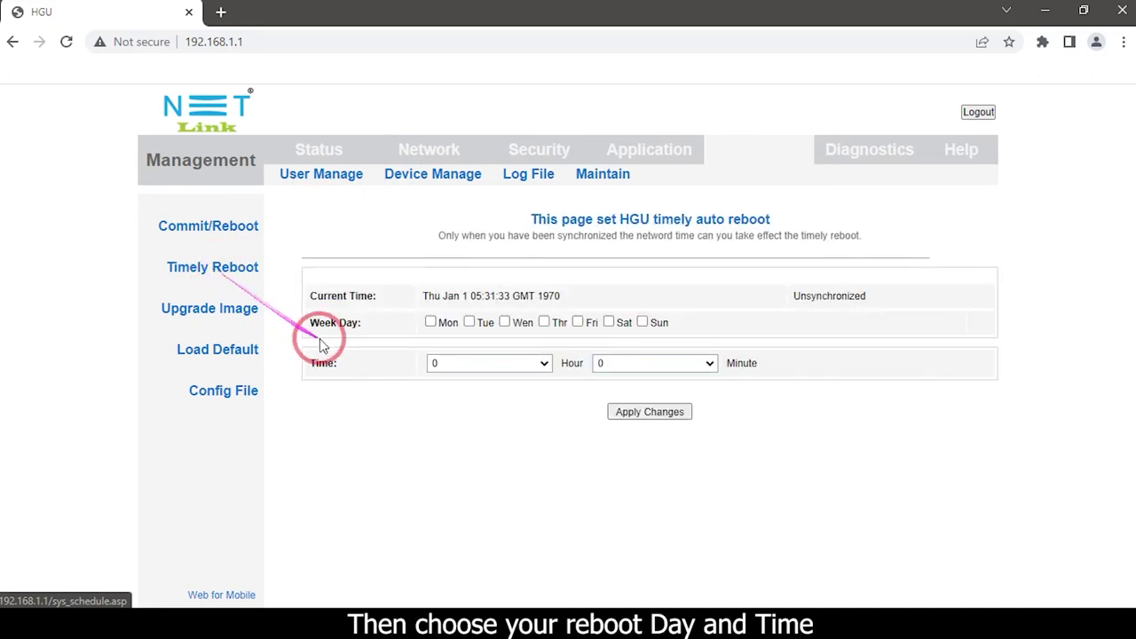
- Tick Wednesday and Thursday, set the reboot time to 7:16, and apply the changes
left_click(505, 322)
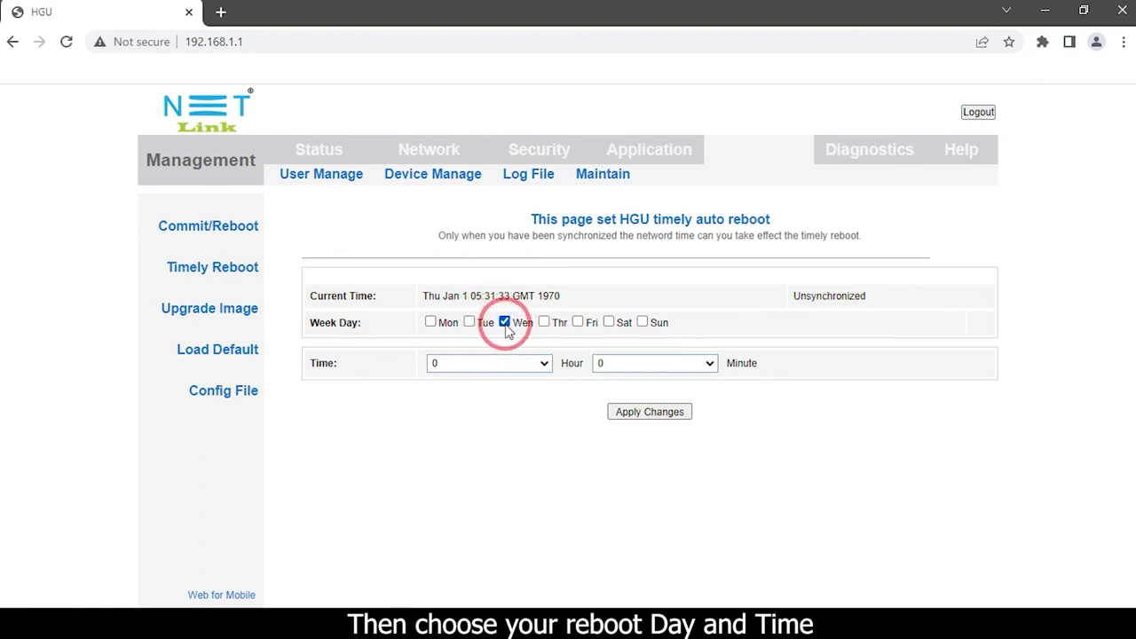
left_click(541, 363)
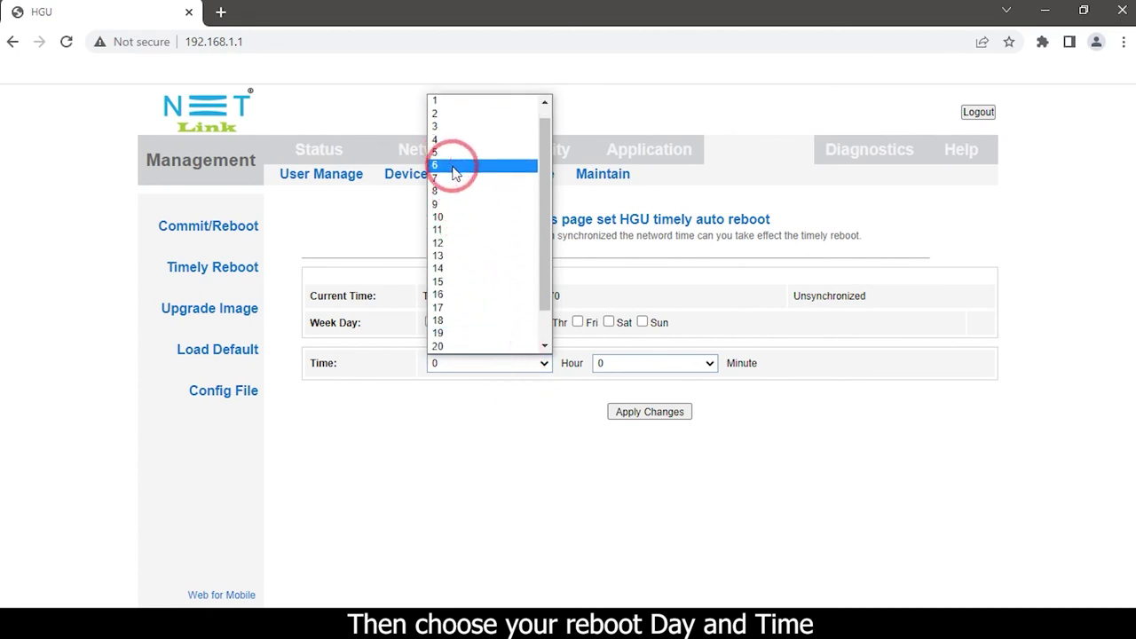
left_click(457, 188)
left_click(544, 322)
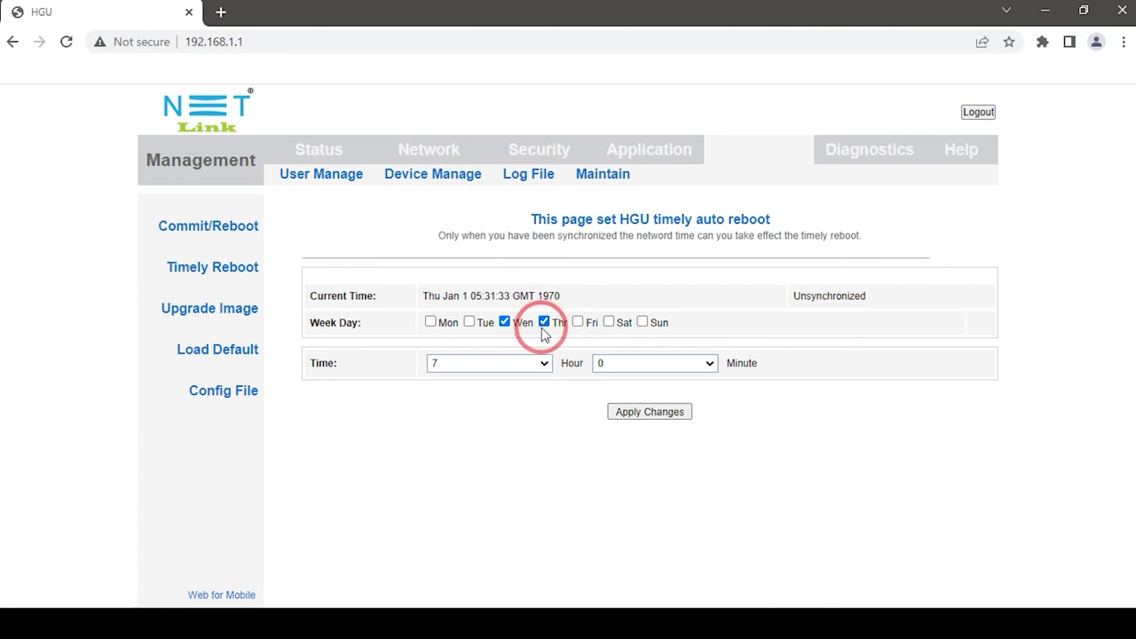
left_click(638, 364)
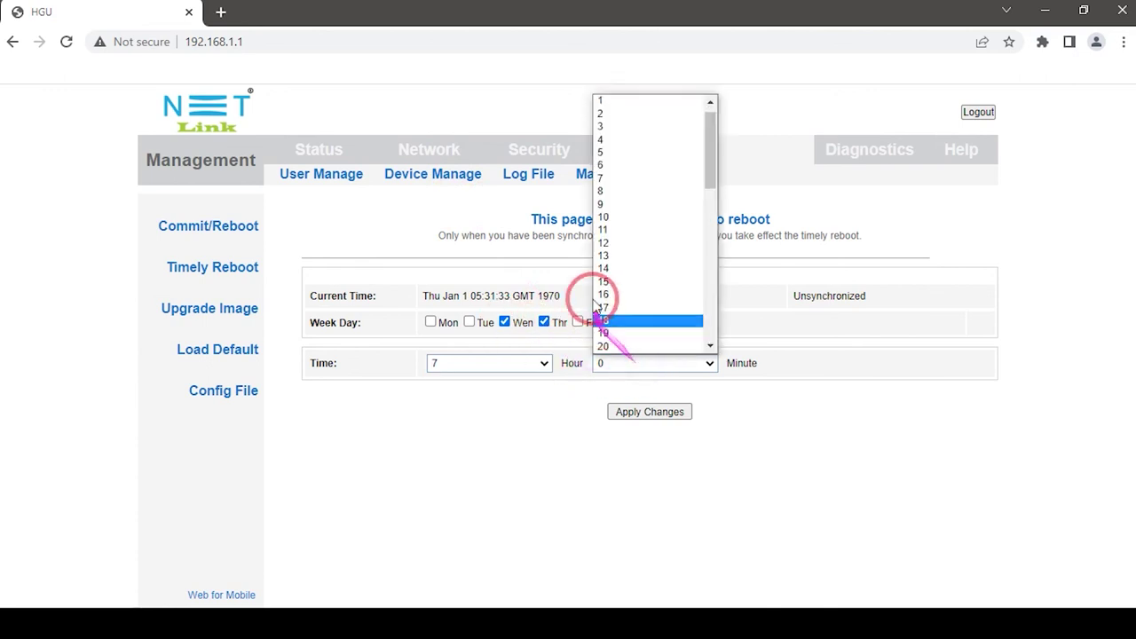
left_click(595, 295)
left_click(639, 412)
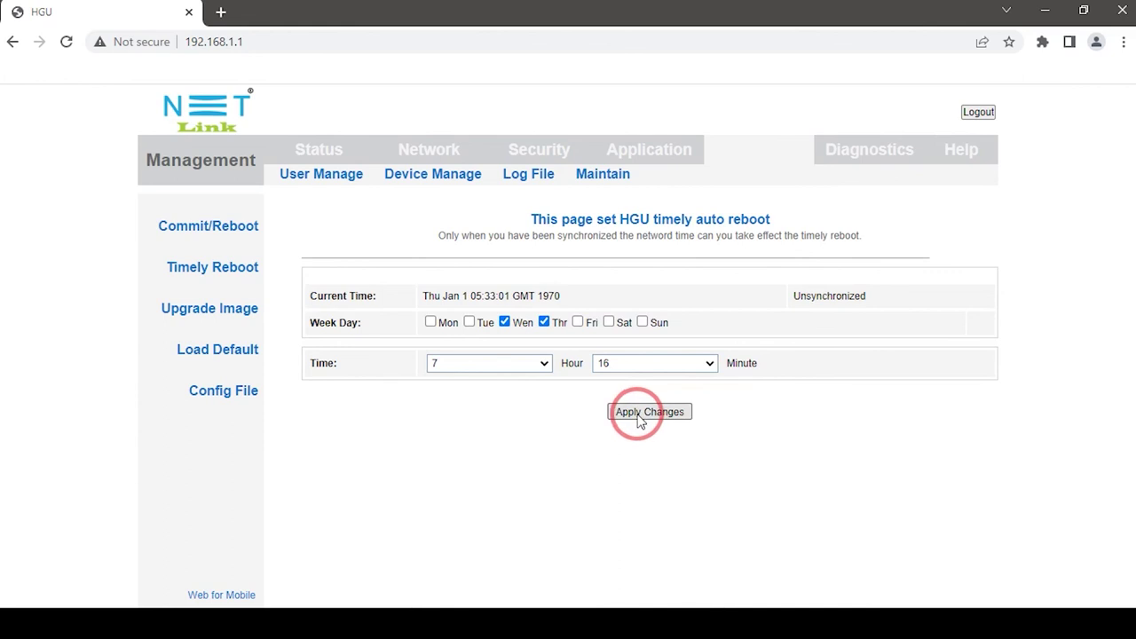
- Return to the Status page and log out of the router admin
left_click(306, 151)
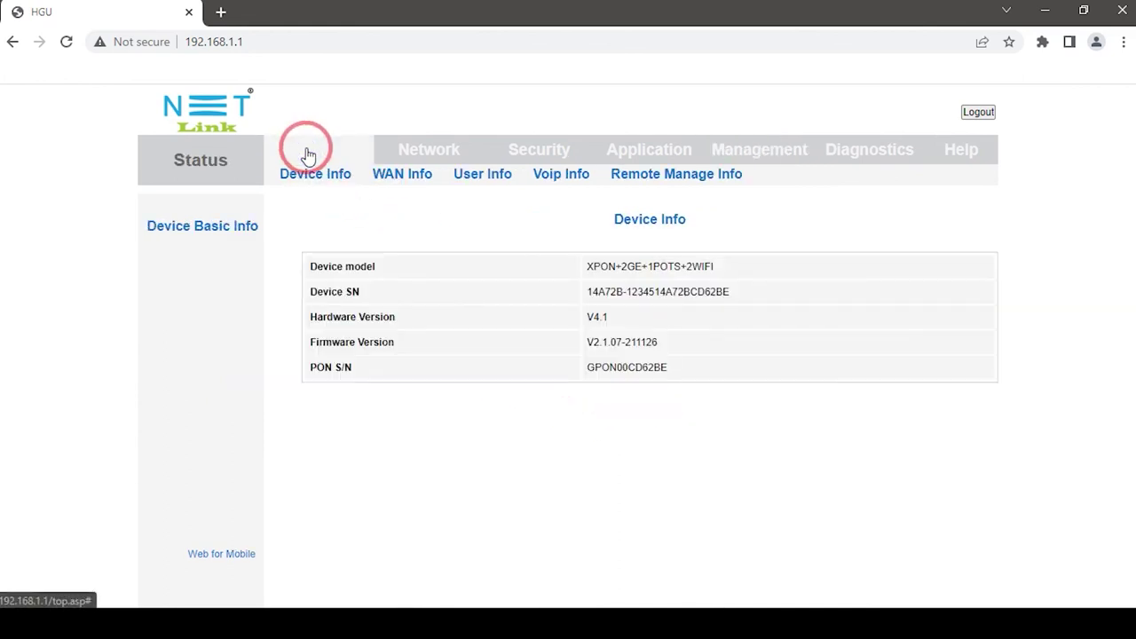
left_click(958, 119)
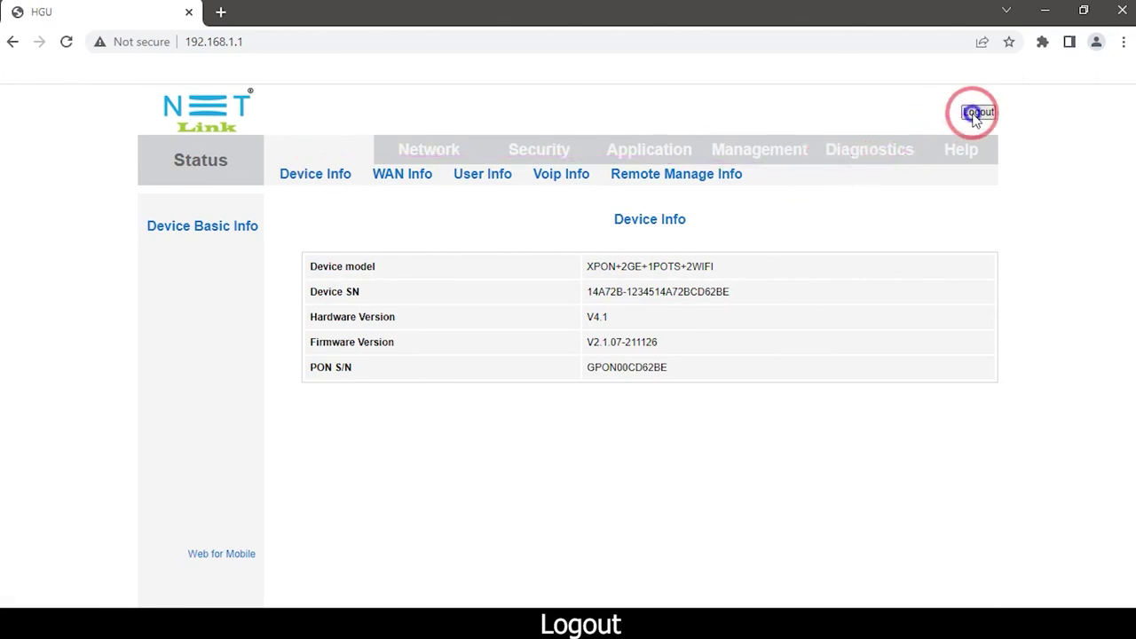